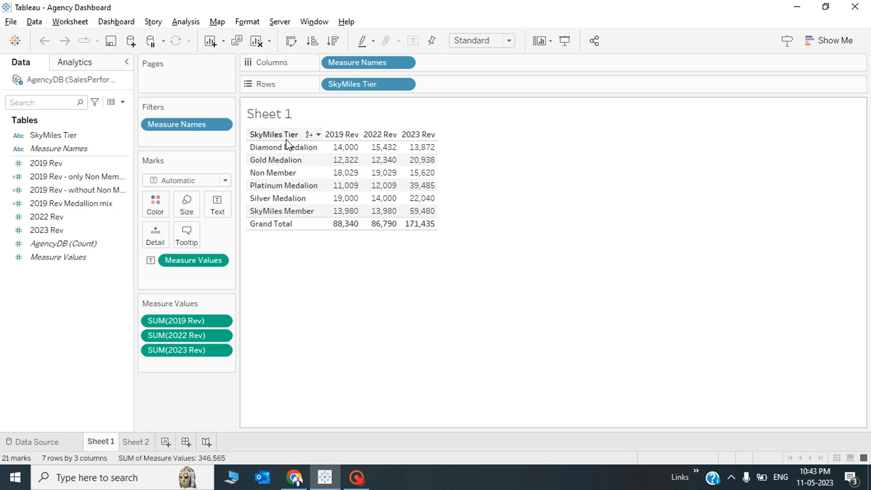
left_click_drag(288, 136, 345, 141)
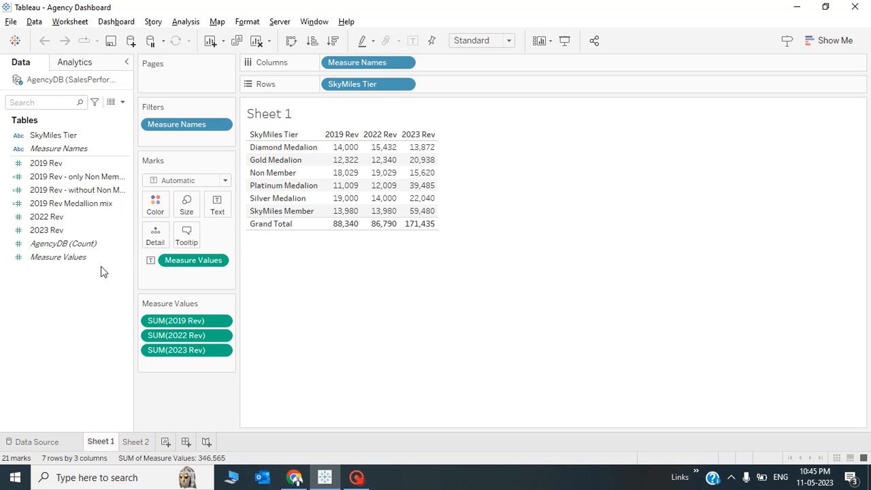
Step: Create a calculated field from 2022 Rev and name it "2022Rev without Silver"
left_click(64, 222)
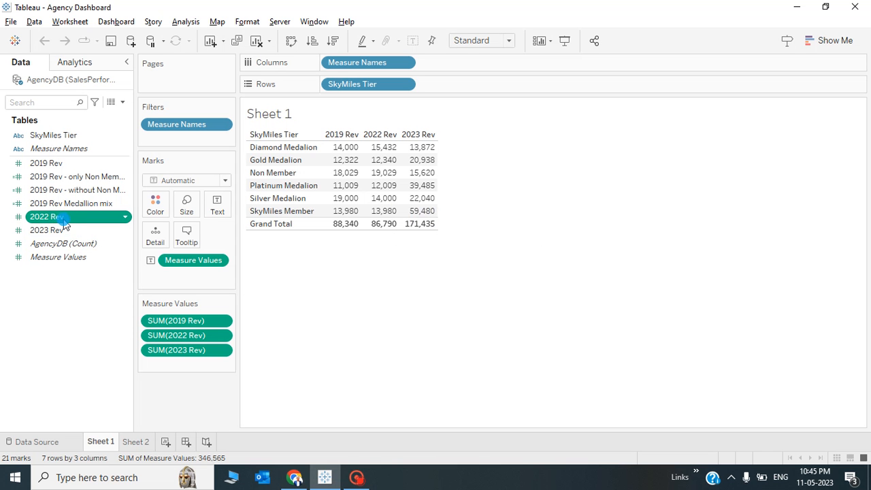
right_click(64, 223)
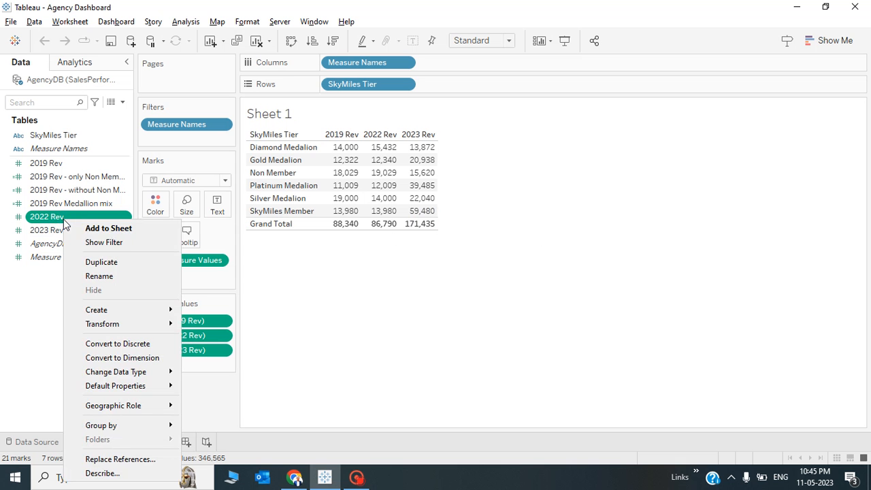
mouse_move(114, 311)
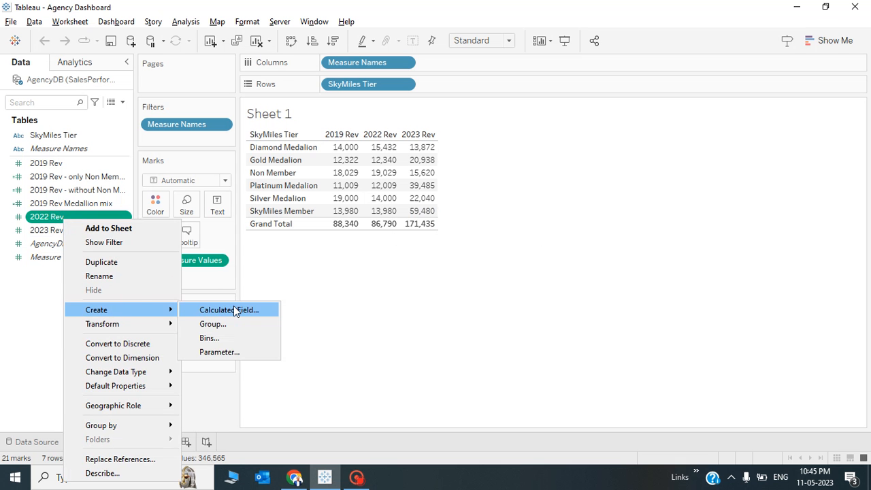
left_click(237, 307)
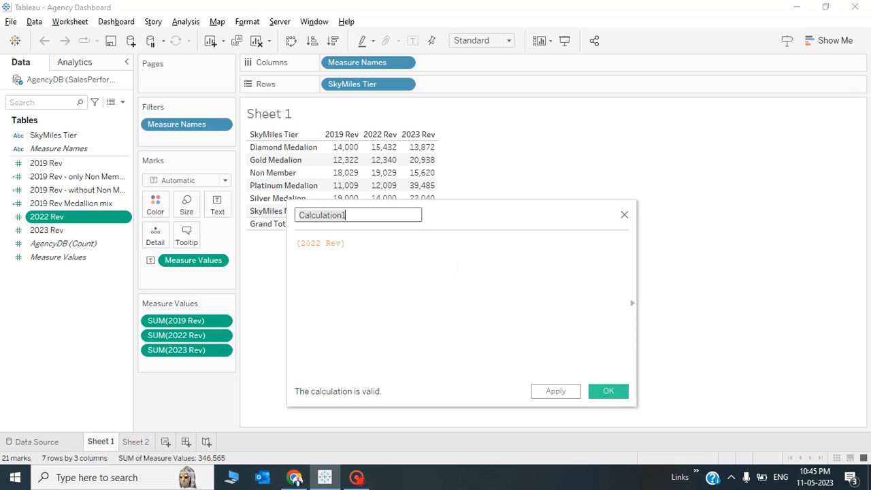
left_click(366, 215)
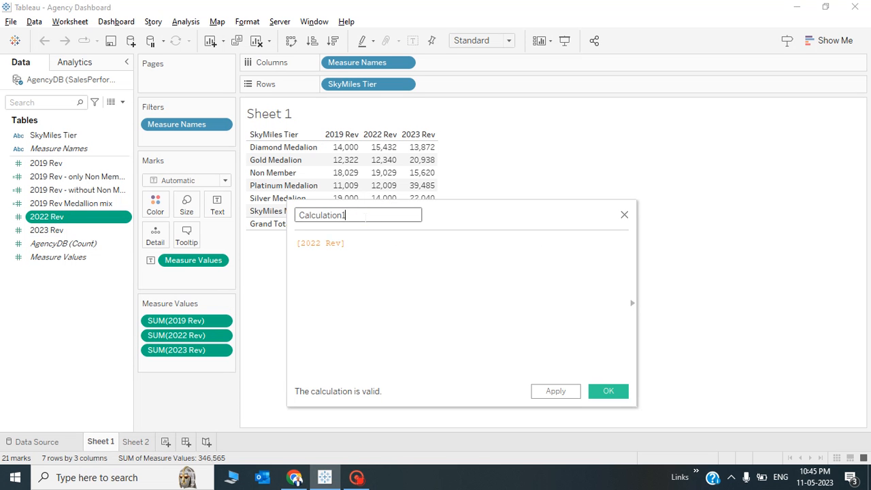
double_click(365, 215)
type("200")
key("BackSpace")
type("22")
key("BackSpace")
type("2Rev without Silver")
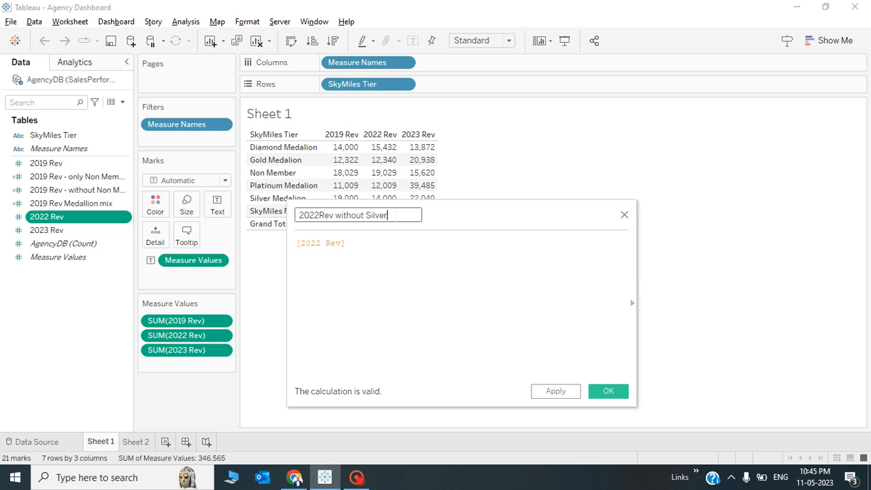
Step: Wrap the formula as SUM([2022 Rev]) and save the calculated field
left_click_drag(486, 217, 577, 204)
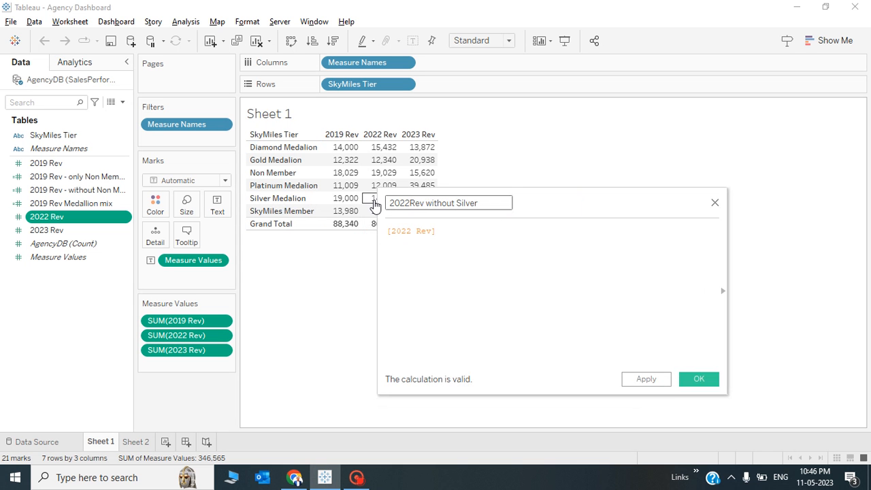
left_click(463, 231)
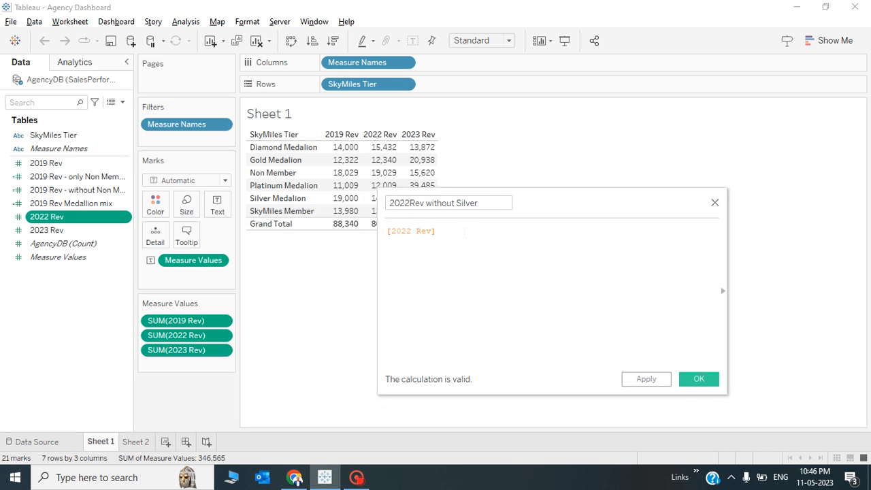
key("Home")
type("(")
key("End")
type(")")
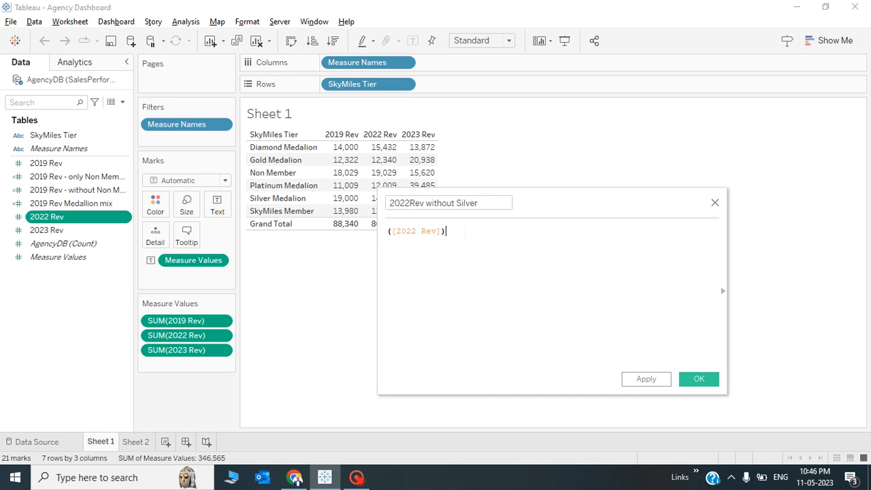
key("Home")
type("SUM")
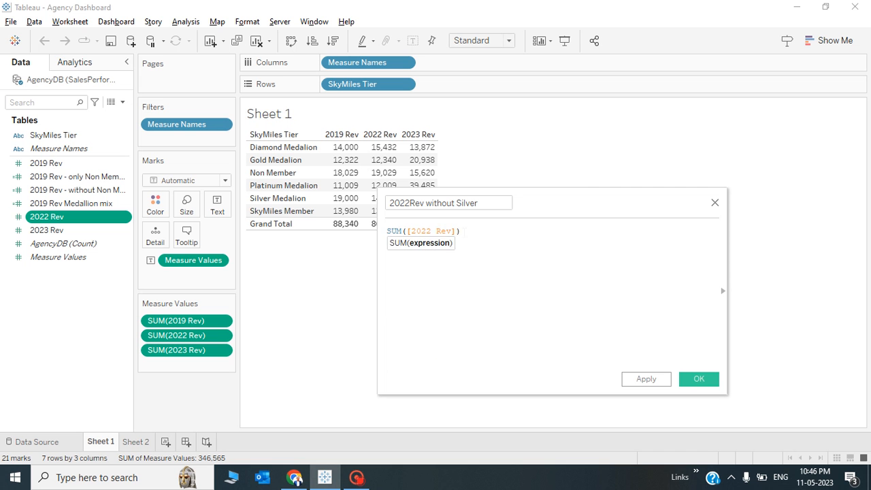
left_click(462, 232)
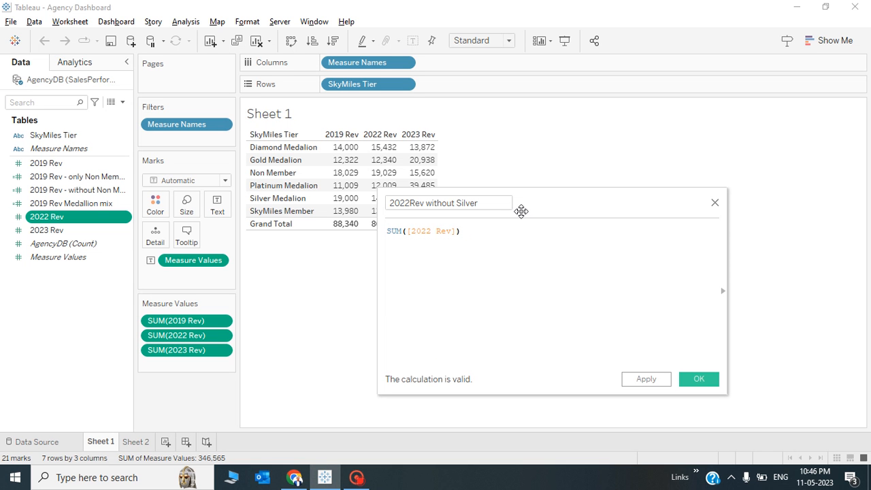
left_click_drag(550, 198, 654, 198)
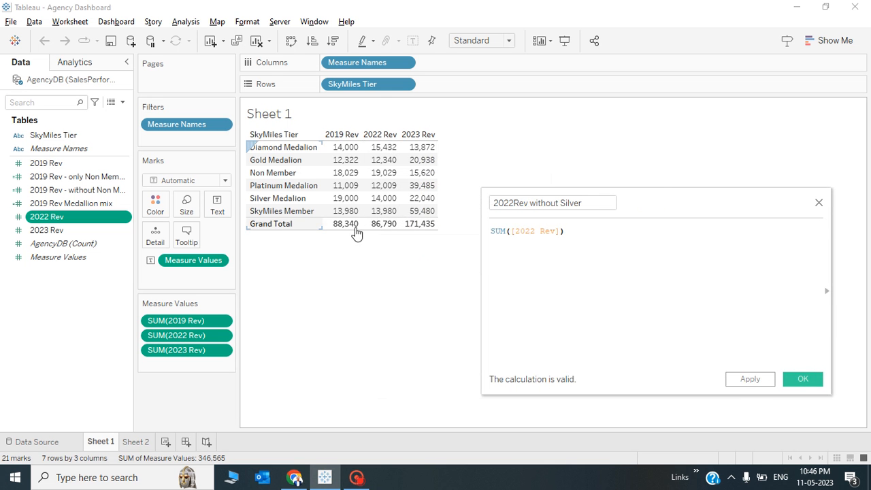
left_click(768, 383)
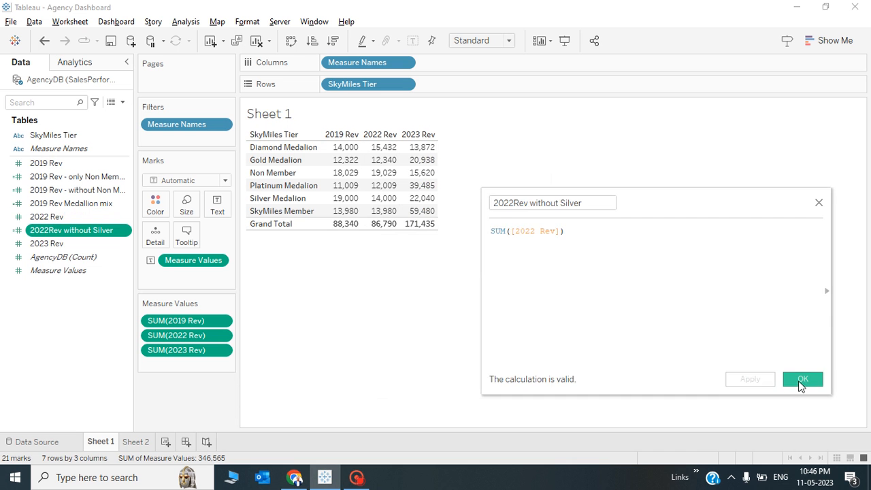
left_click(801, 379)
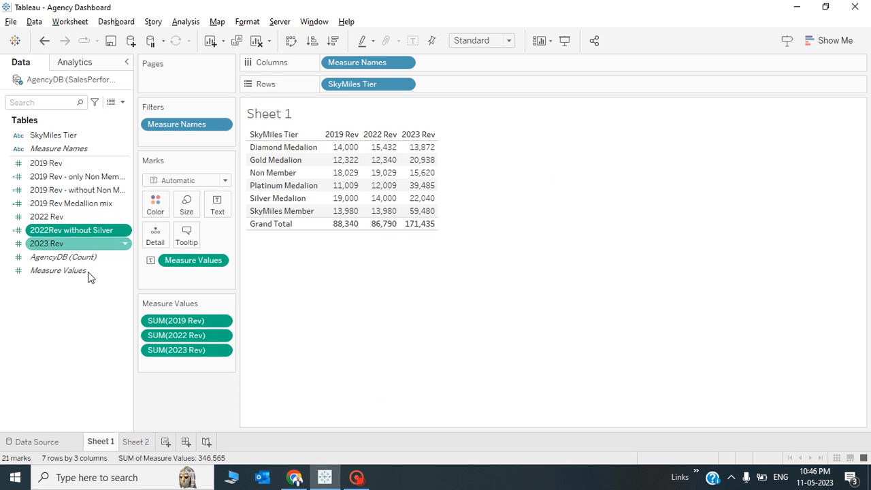
Step: Add a new worksheet and place 2022Rev without Silver on Rows as a discrete value
left_click(166, 441)
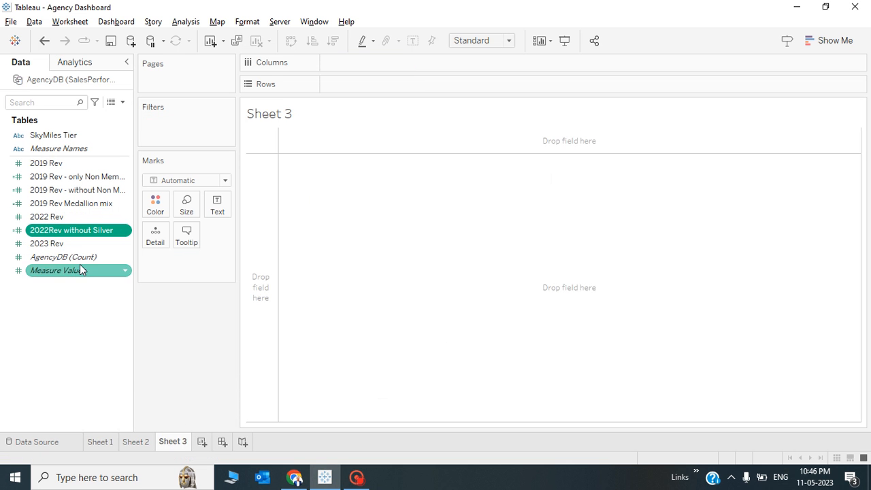
left_click_drag(87, 230, 381, 83)
left_click(411, 85)
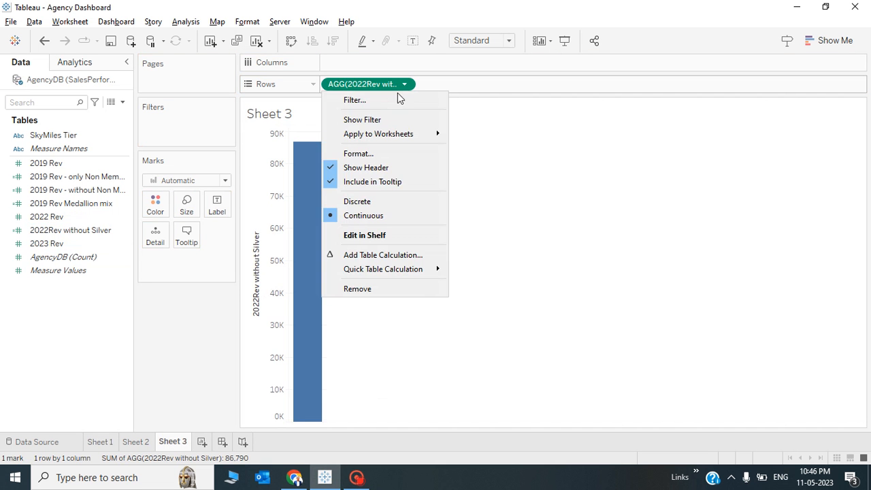
left_click(360, 202)
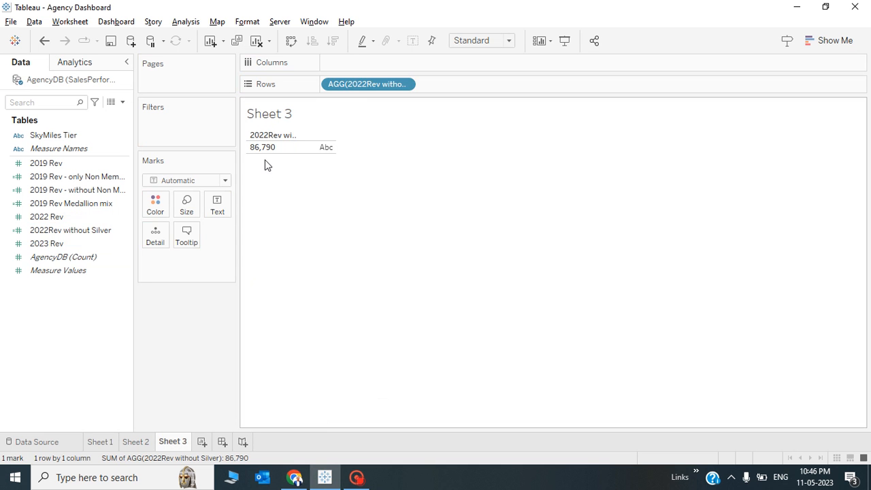
Step: Return to Sheet 1 and examine the 2022 revenue per SkyMiles tier, including Silver Medalion
left_click(97, 442)
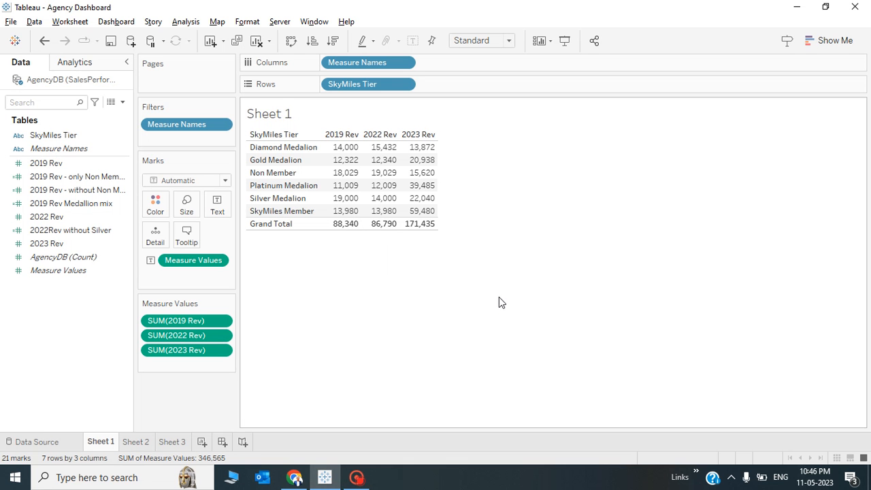
mouse_move(380, 200)
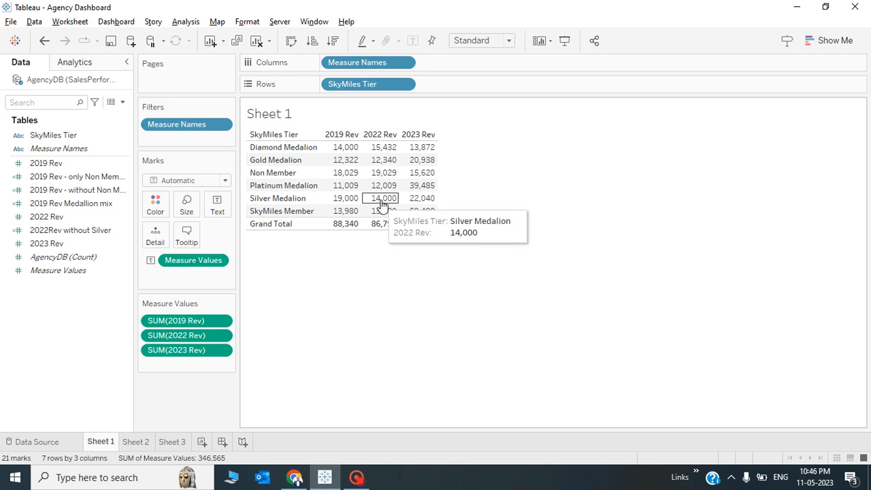
mouse_move(397, 148)
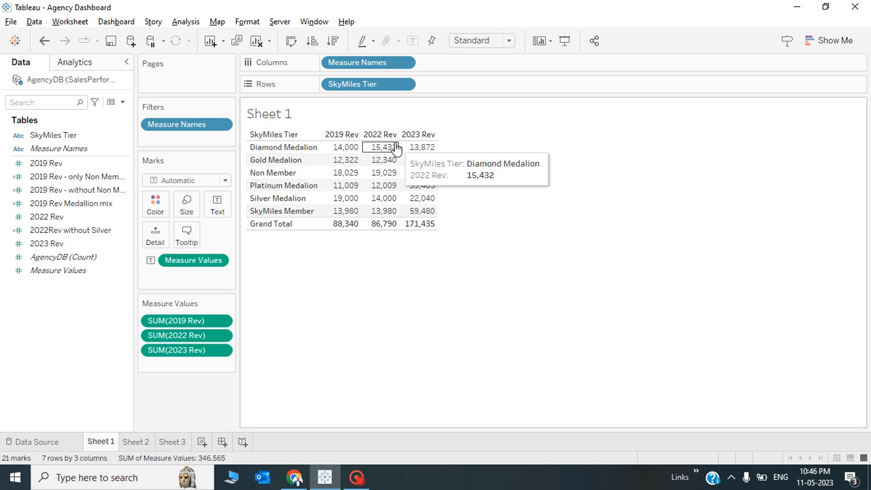
mouse_move(392, 216)
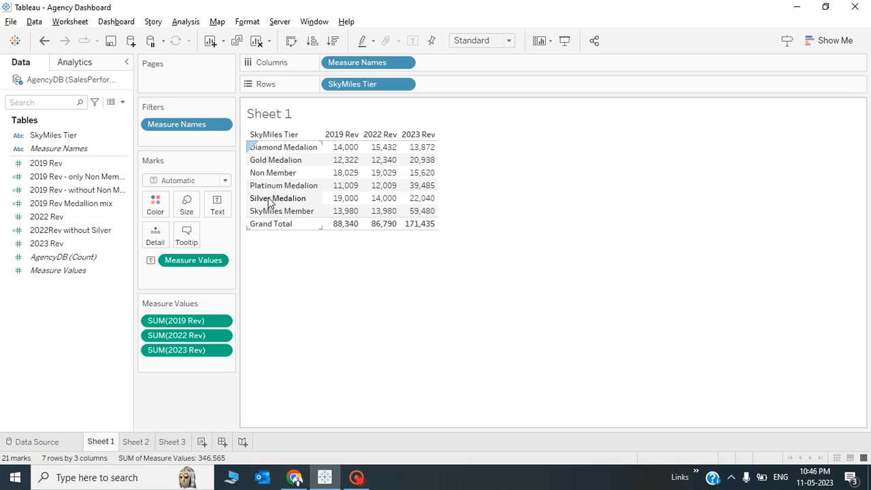
mouse_move(346, 198)
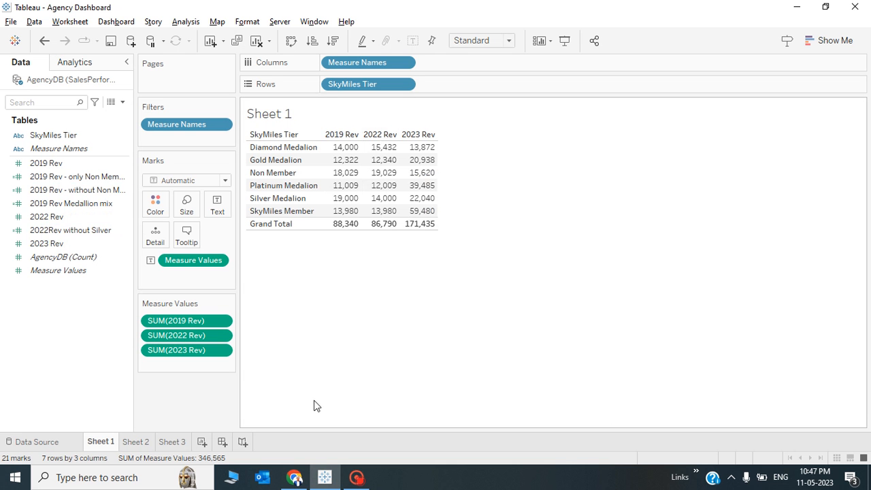
Step: Edit the 2022Rev without Silver calculation and insert IF before [2022 Rev] inside the SUM parentheses
left_click(76, 231)
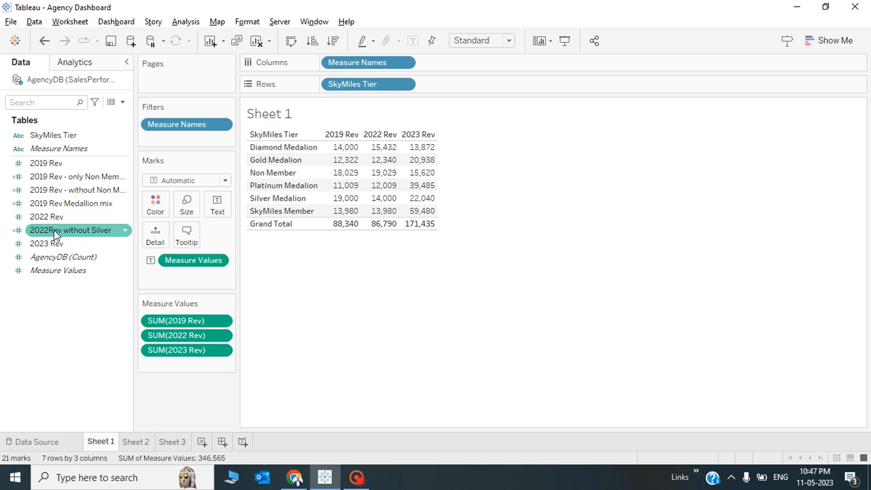
right_click(54, 230)
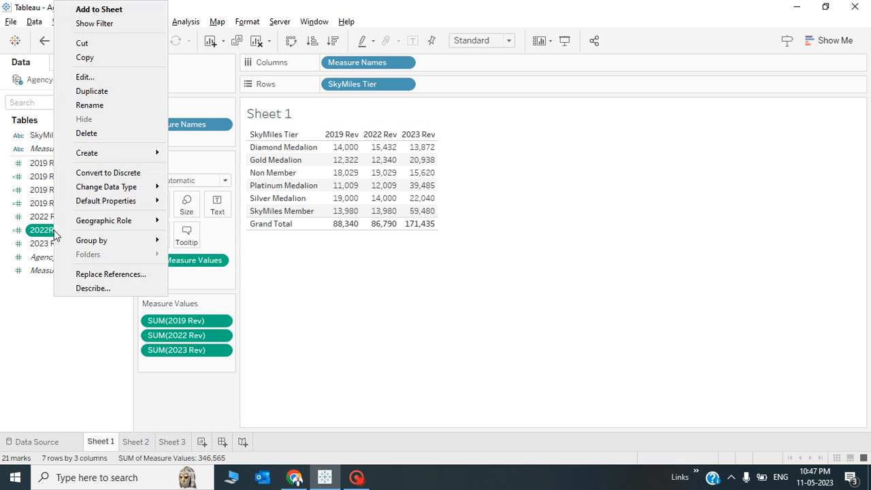
left_click(101, 77)
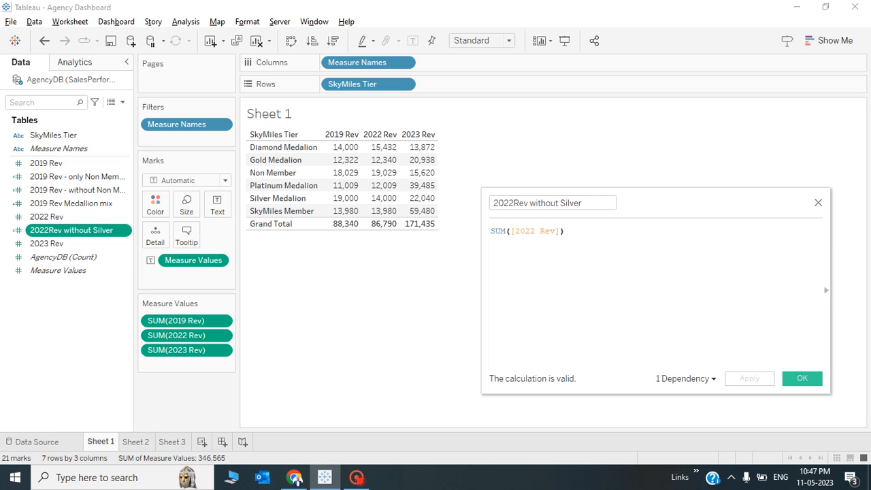
left_click(505, 231)
key("Right")
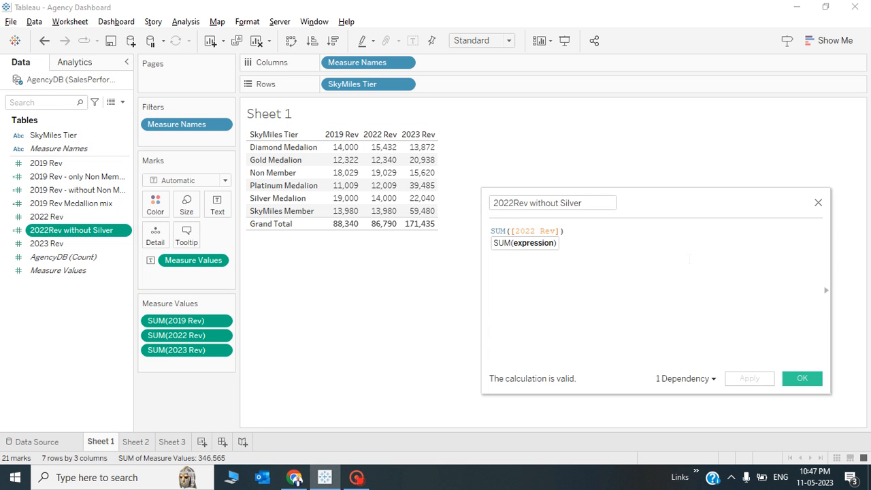
type("IF")
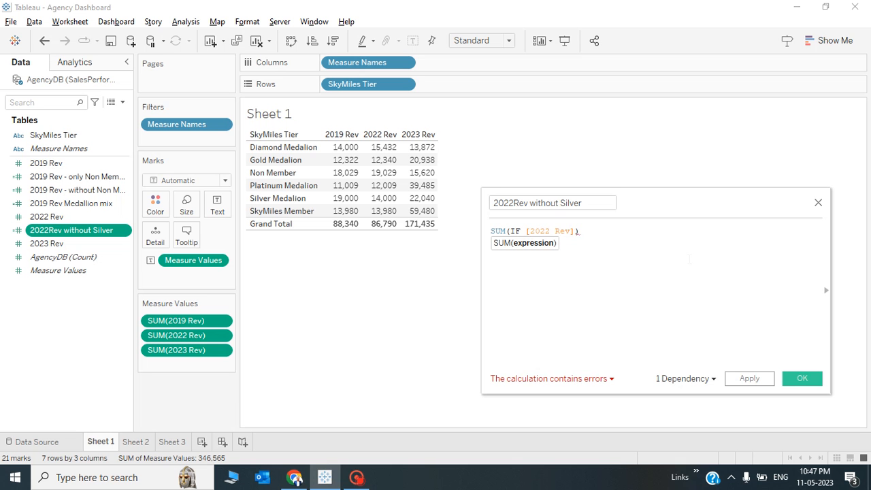
key("shift+Right")
key("shift+Right")
key("shift+Right")
key("shift+Right")
key("shift+Right")
key("Left")
key("Left")
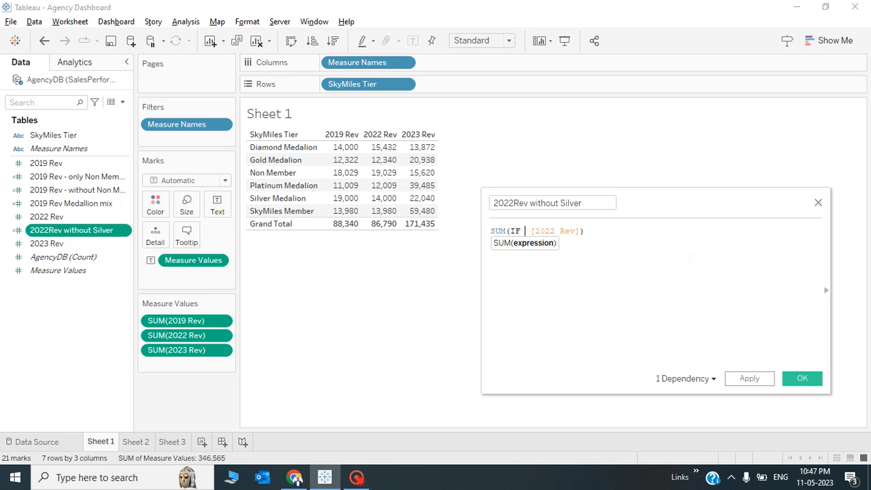
Step: Add the condition [SkyMiles Tier]<>"Silver Medalion" after IF in the 2022Rev without Silver formula
type("sk")
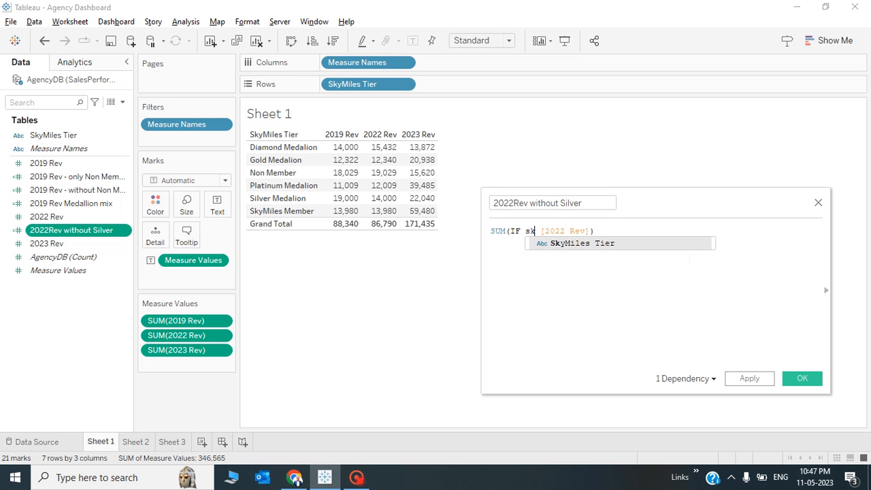
key("Return")
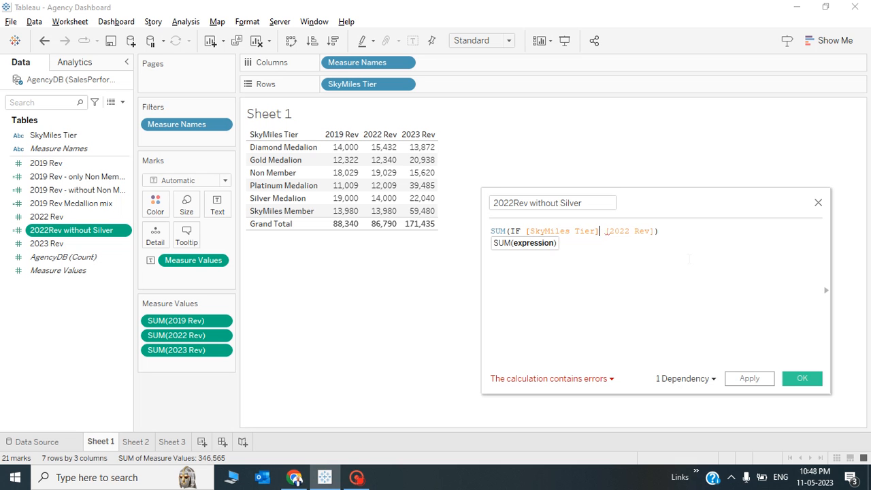
type("<>")
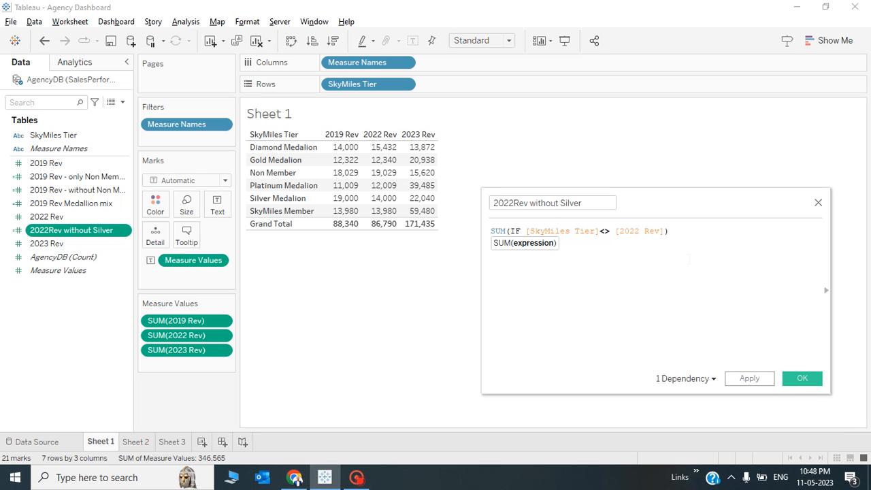
type("\"\"")
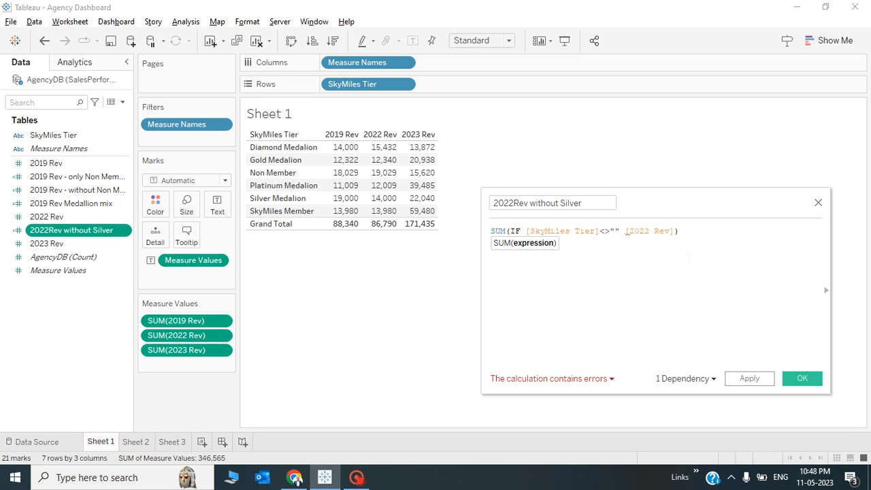
type("Silver")
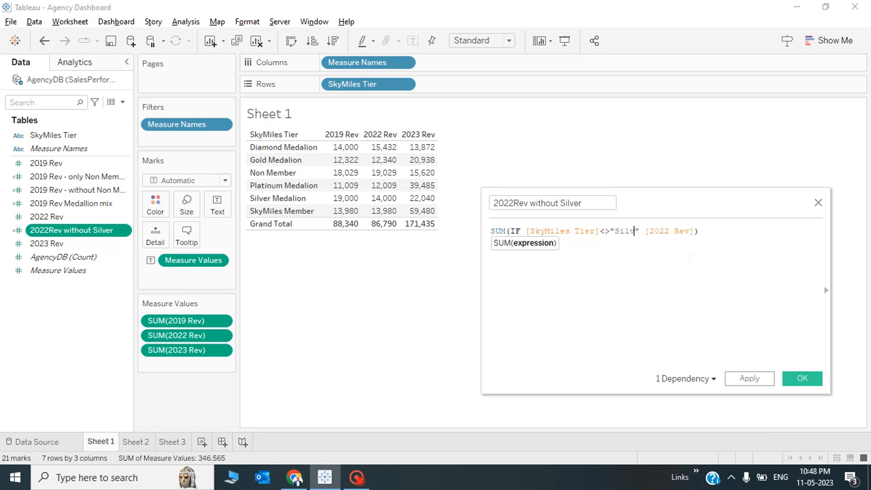
type(" Med")
type("alion")
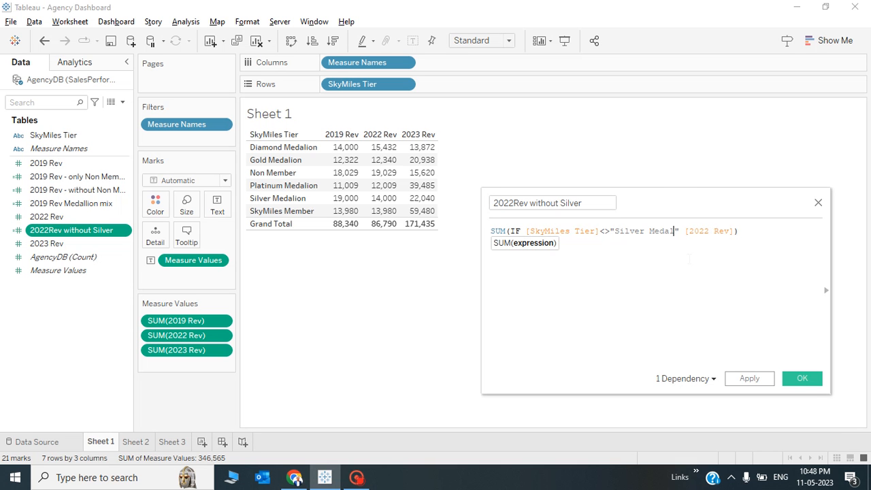
key("Right")
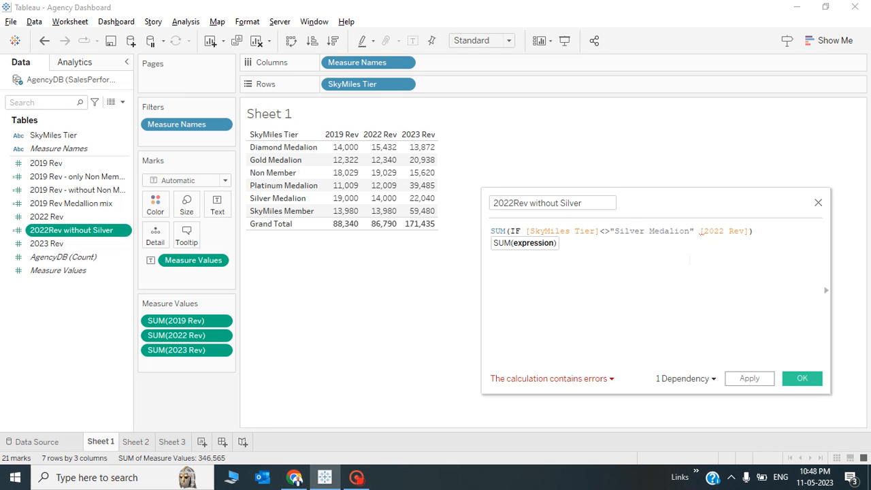
Step: Insert THEN between the "Silver Medalion" condition and [2022 Rev] in the formula
key("Left")
key("Right")
key("Right")
key("Right")
key("Right")
type("th")
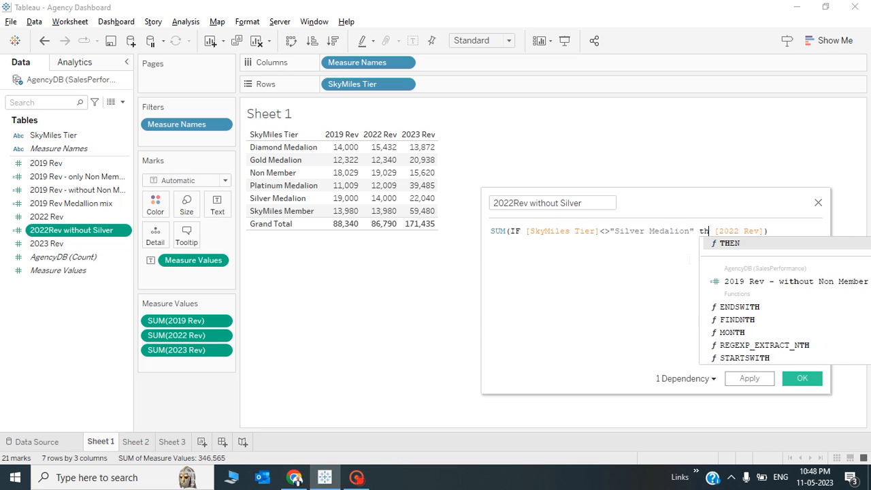
key("Return")
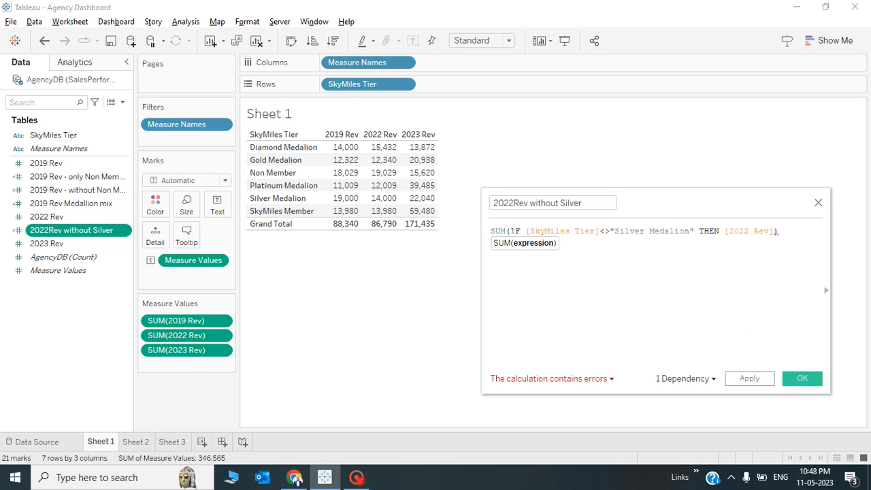
Step: Complete the IF statement with ELSE 0 END after [2022 Rev], inside the closing SUM parenthesis
left_click_drag(526, 231, 600, 231)
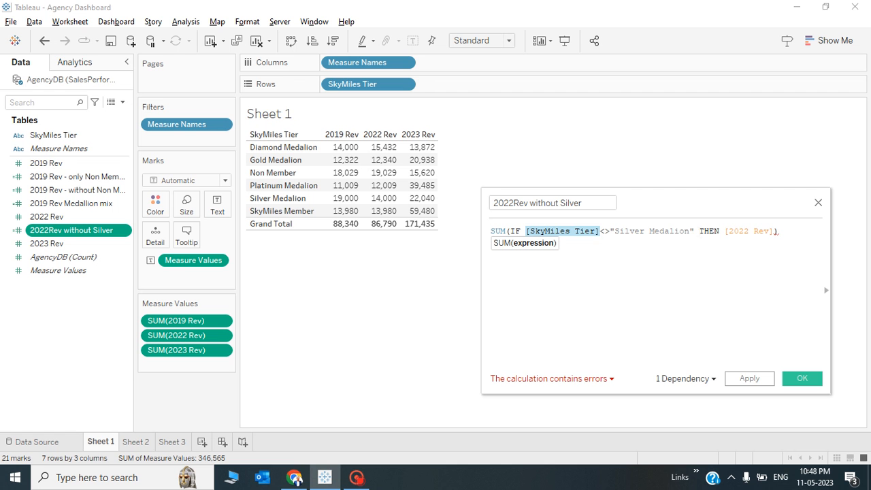
left_click(690, 231)
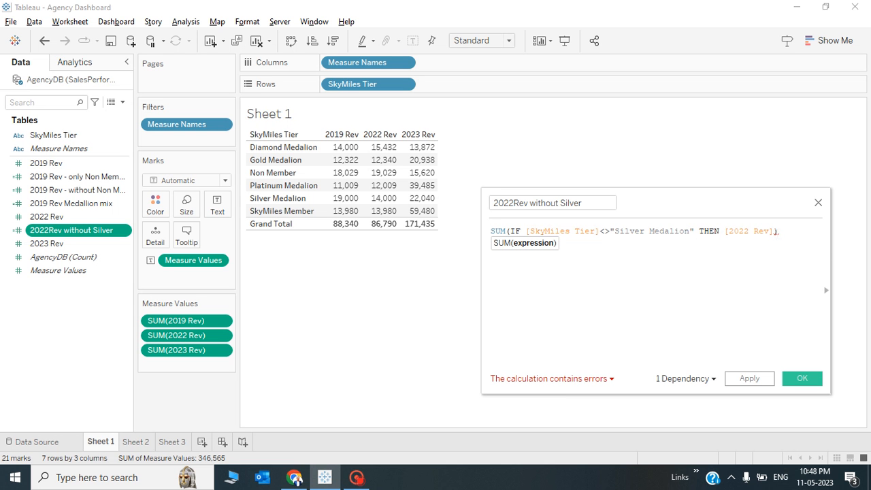
left_click(775, 231)
type("ELSE")
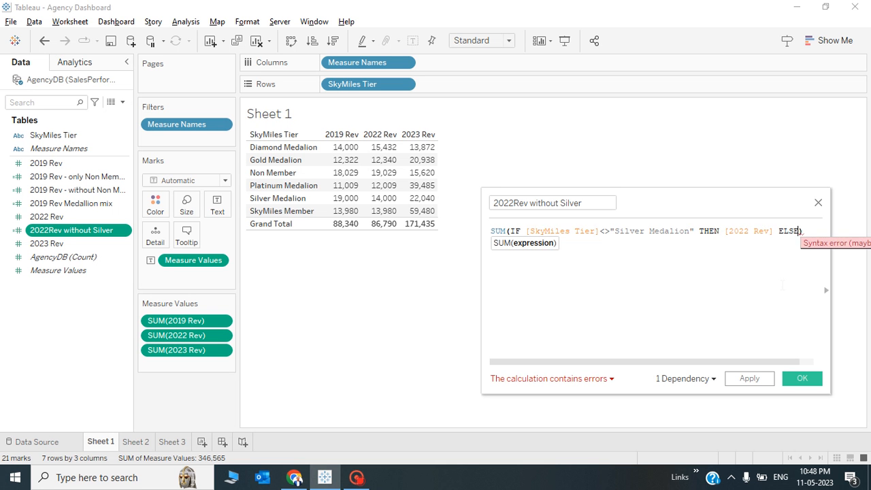
type(" 0 ")
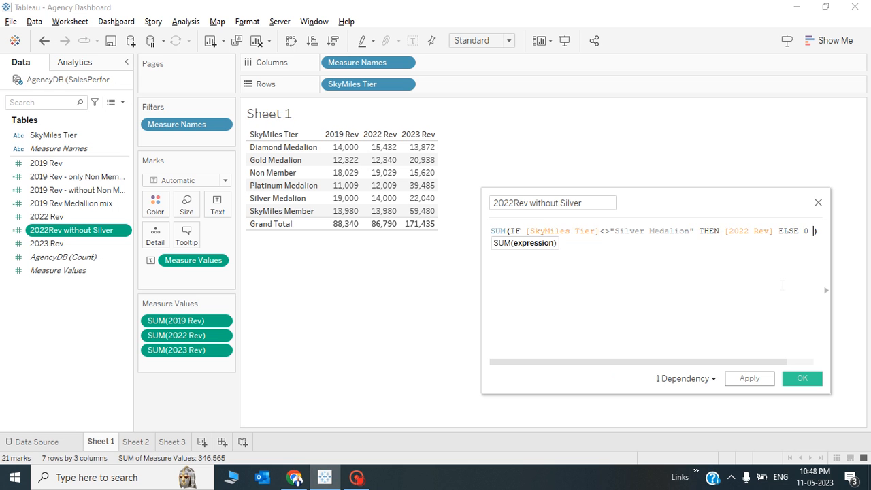
type("en")
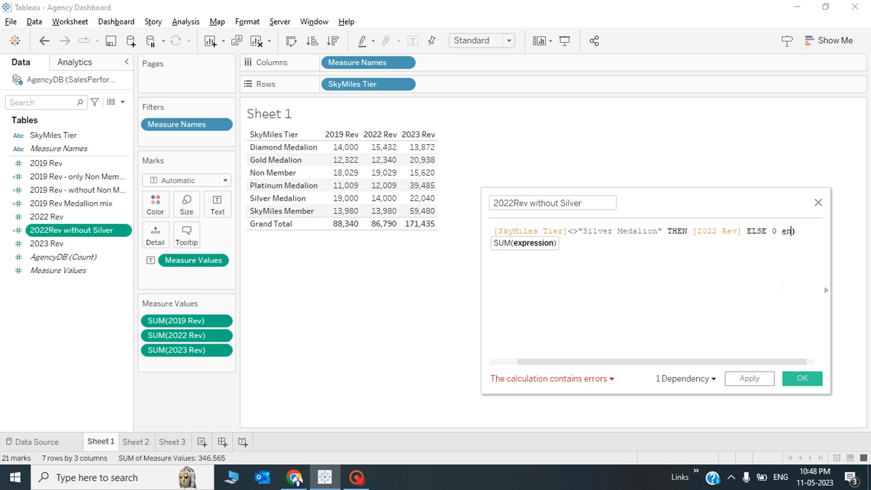
type("d")
key("BackSpace")
key("BackSpace")
key("BackSpace")
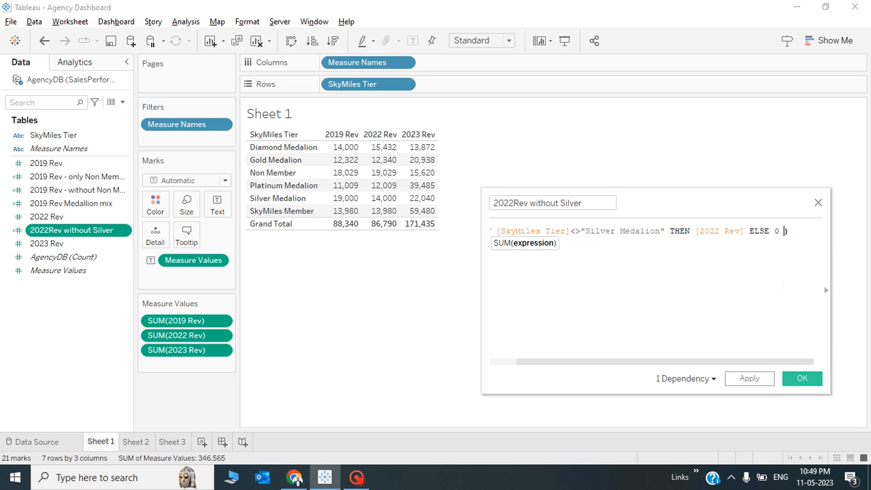
type("En")
key("Return")
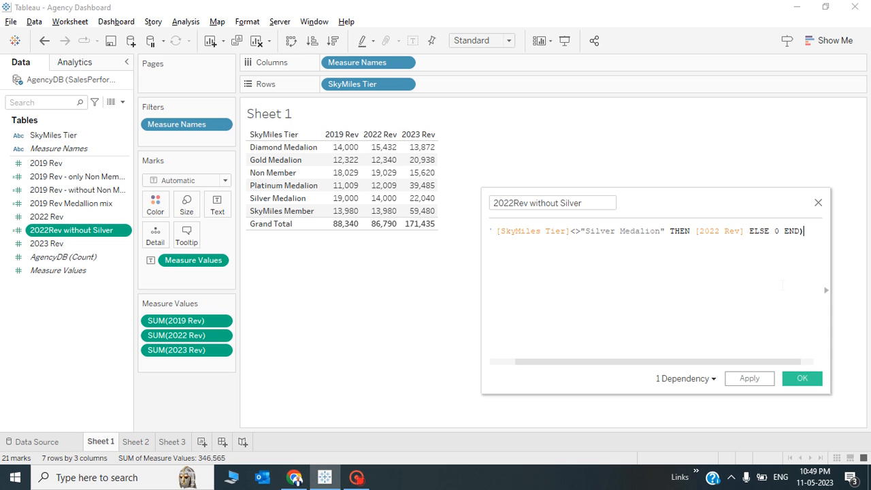
Step: Widen the calculation editor so the whole formula fits on one line
key("Home")
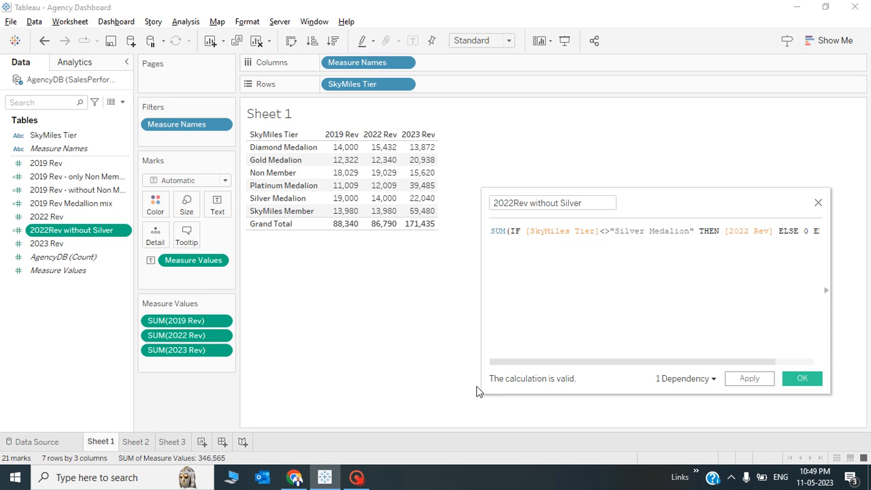
left_click_drag(483, 393, 372, 381)
left_click(401, 232)
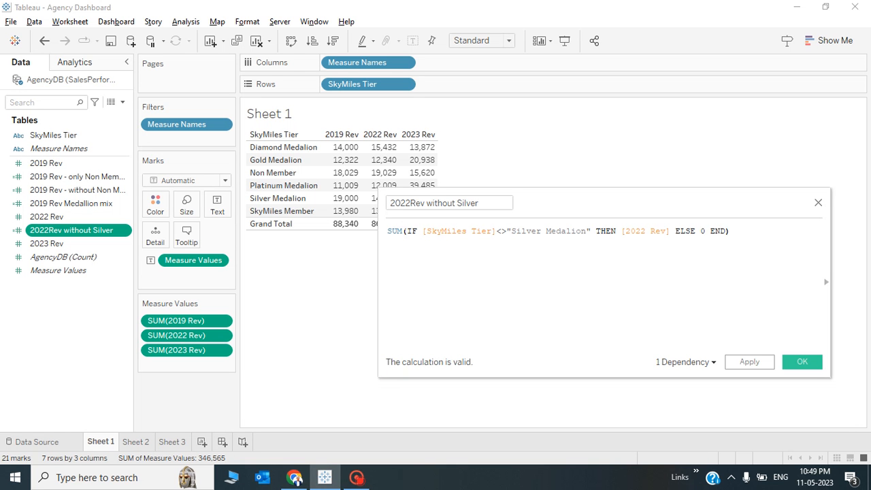
Step: Review the SUM parentheses and the IF expression, and save the 2022Rev without Silver calculation
left_click(726, 231)
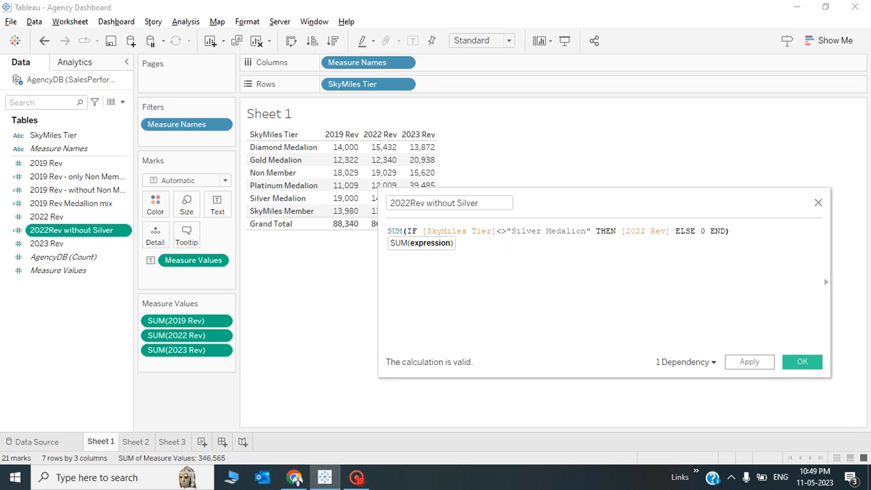
left_click(407, 231)
left_click_drag(671, 231, 620, 231)
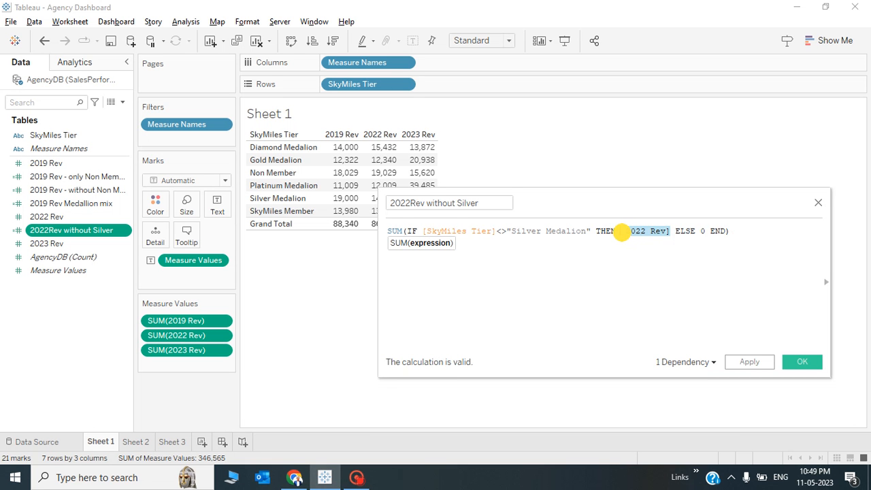
left_click(525, 266)
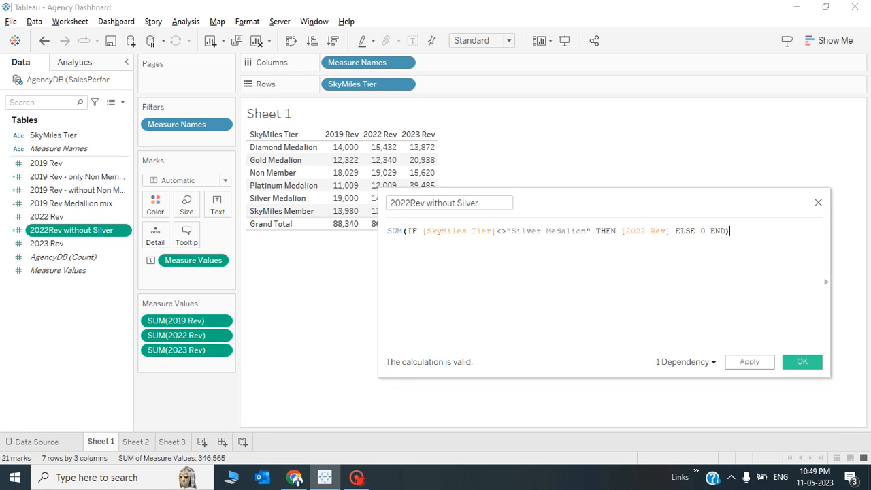
left_click_drag(408, 231, 671, 232)
left_click(730, 235)
left_click(749, 368)
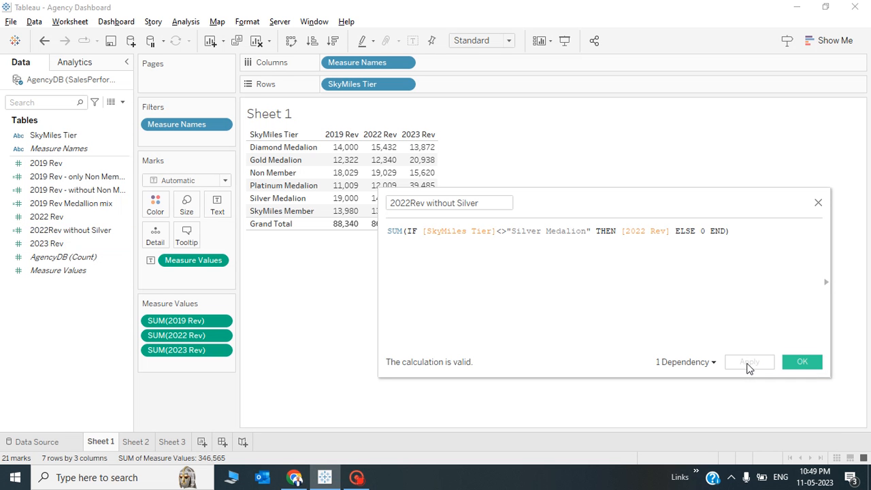
left_click(803, 363)
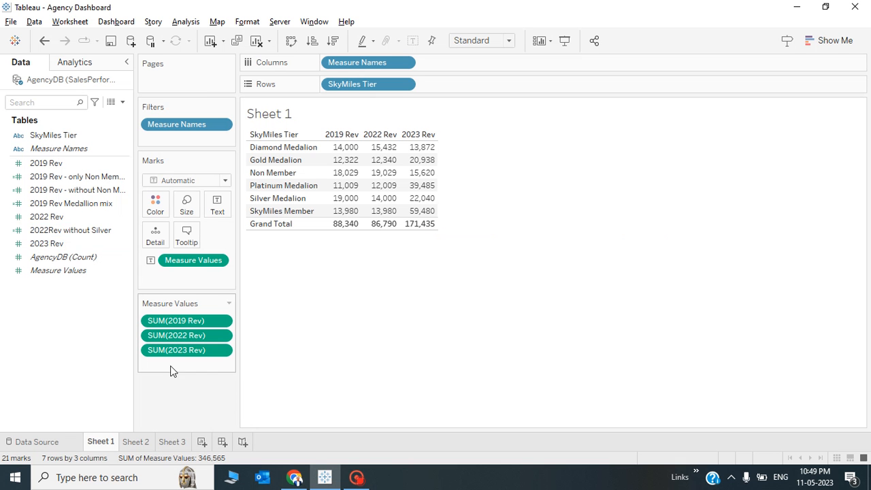
Step: Open Sheet 3 and widen the 2022Rev without Silver column enough for its full header
mouse_move(169, 443)
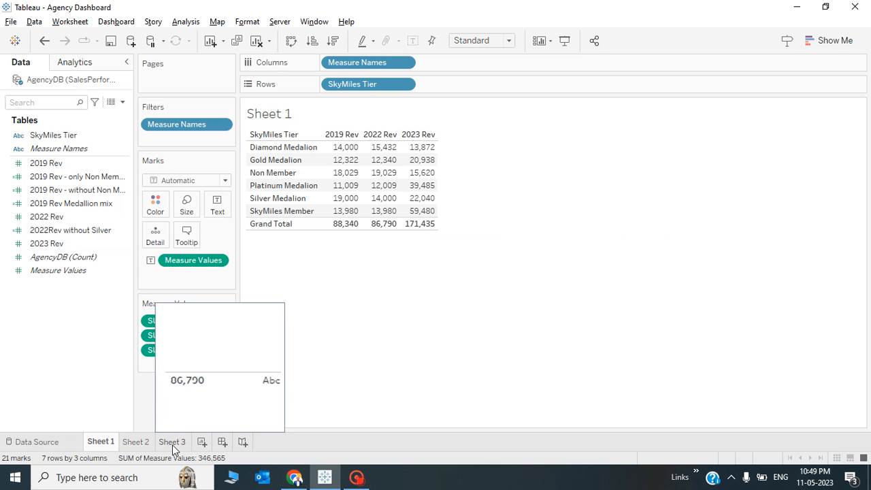
left_click(62, 216)
left_click(171, 442)
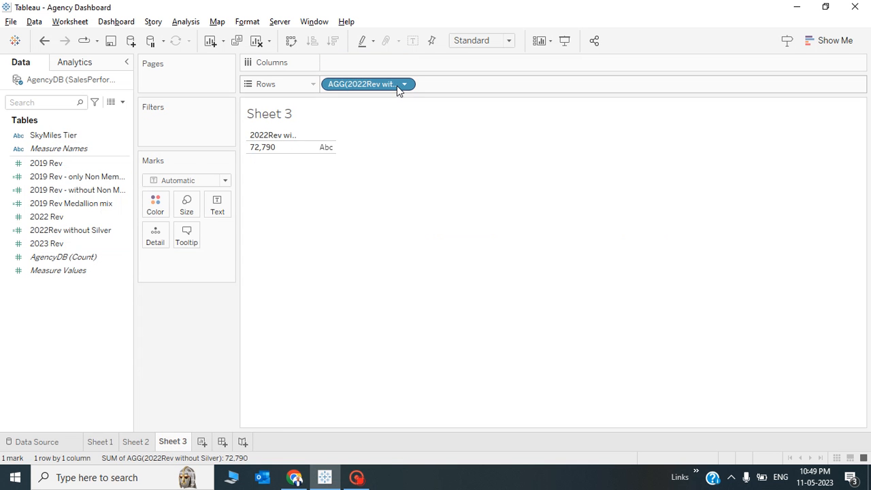
mouse_move(301, 152)
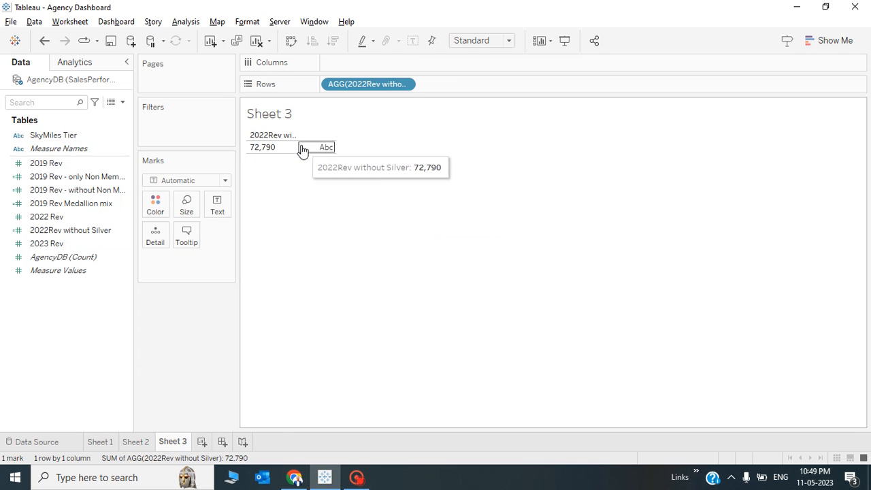
left_click(299, 150)
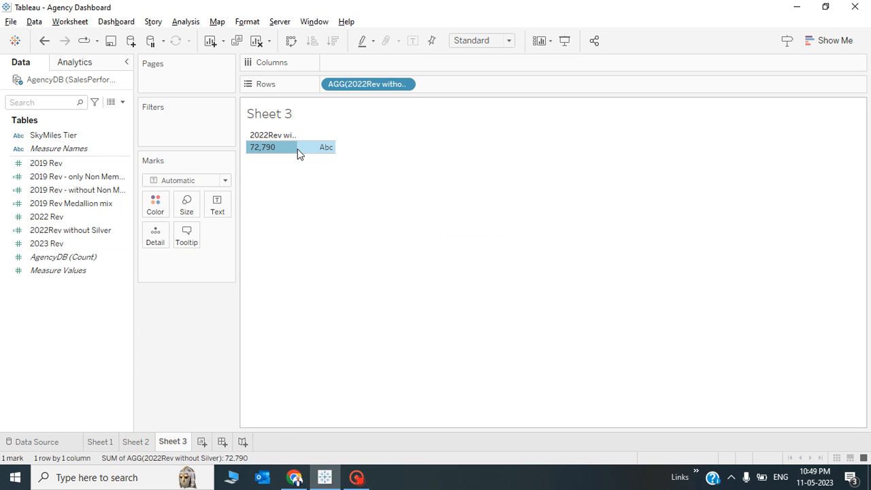
left_click_drag(298, 150, 372, 153)
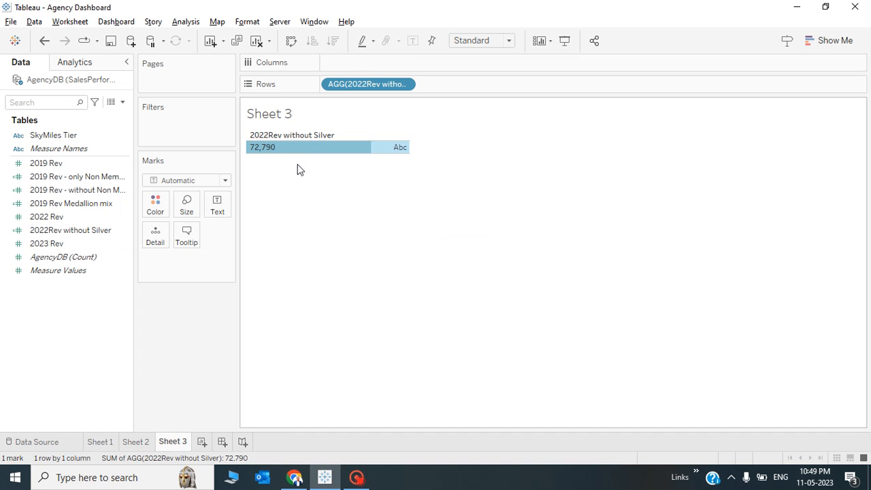
left_click(268, 184)
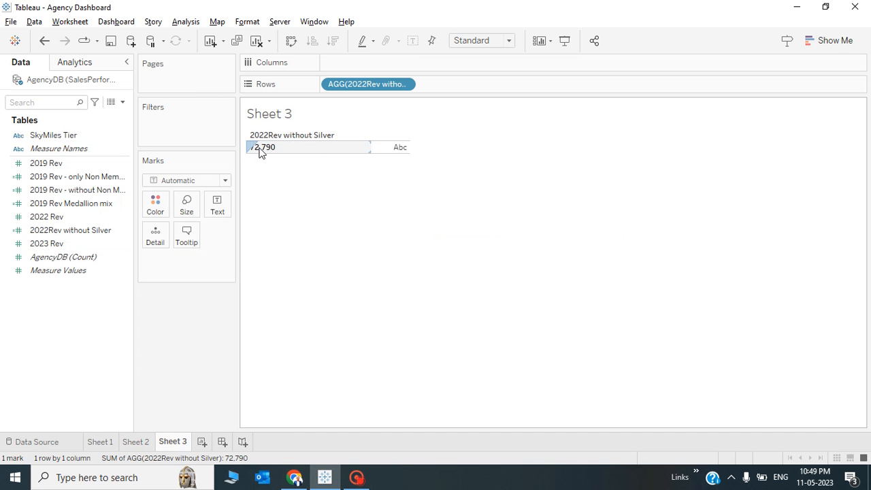
Step: Compare Sheet 1's 2022 Rev grand total and Silver Medalion value with the 2022Rev without Silver result on Sheet 3
left_click(102, 445)
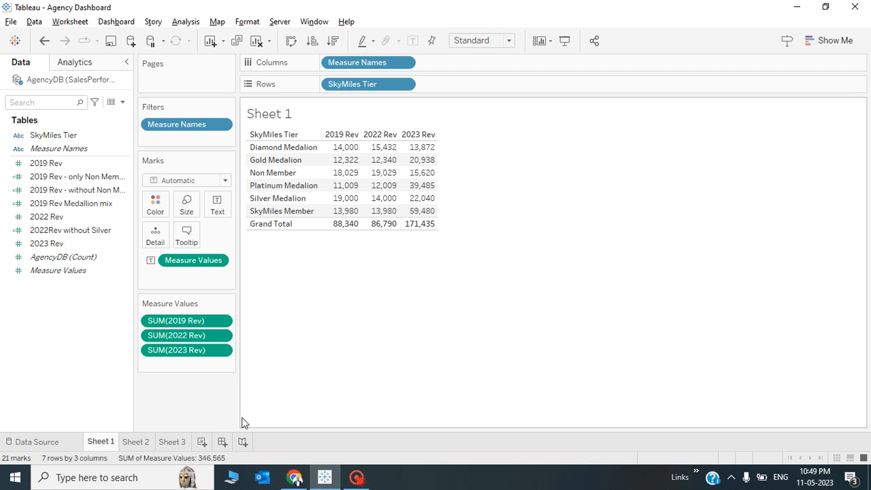
left_click(173, 442)
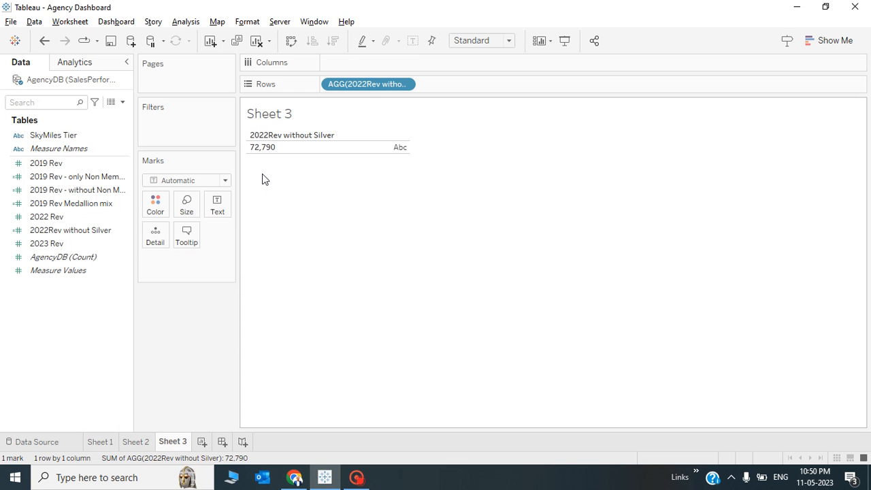
left_click(100, 447)
left_click(172, 443)
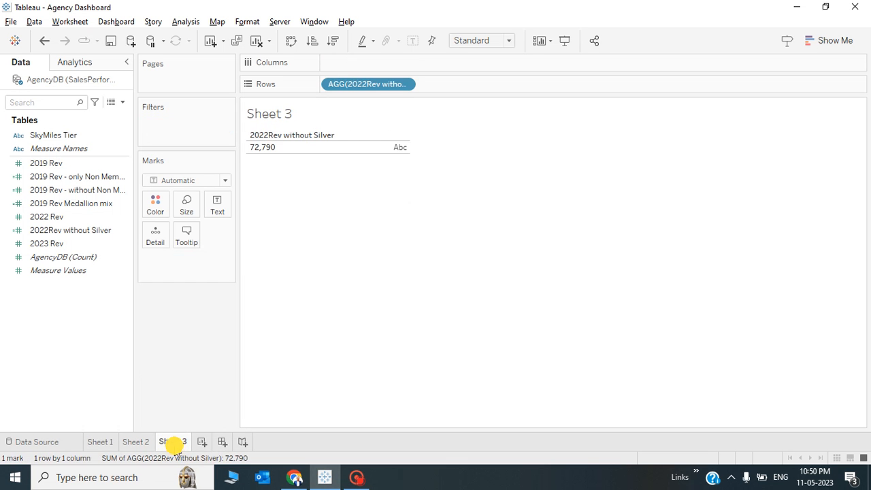
left_click(100, 443)
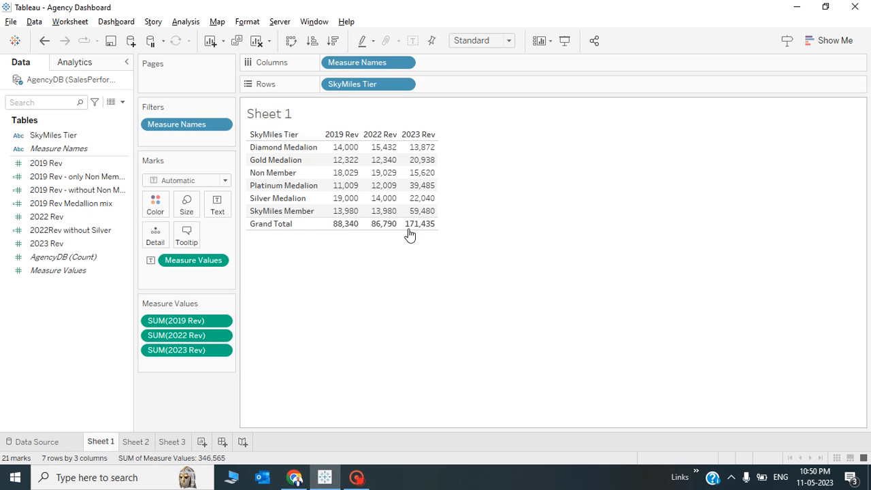
mouse_move(386, 203)
mouse_move(383, 229)
left_click(173, 443)
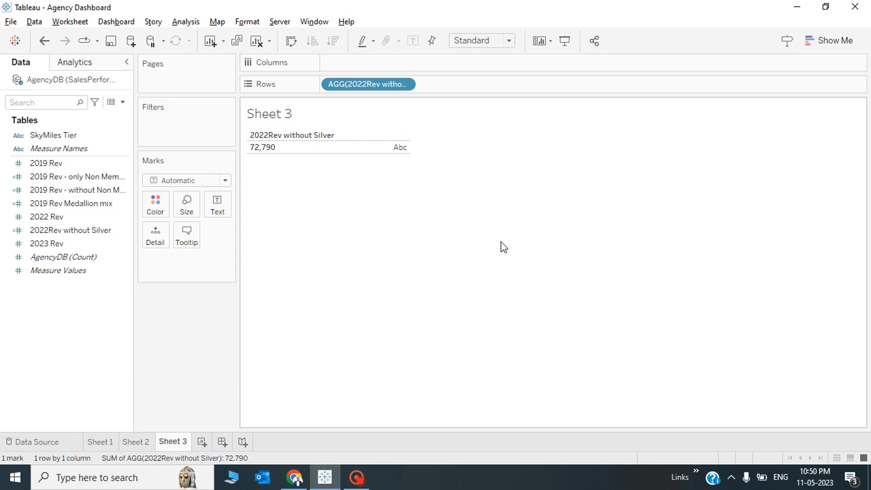